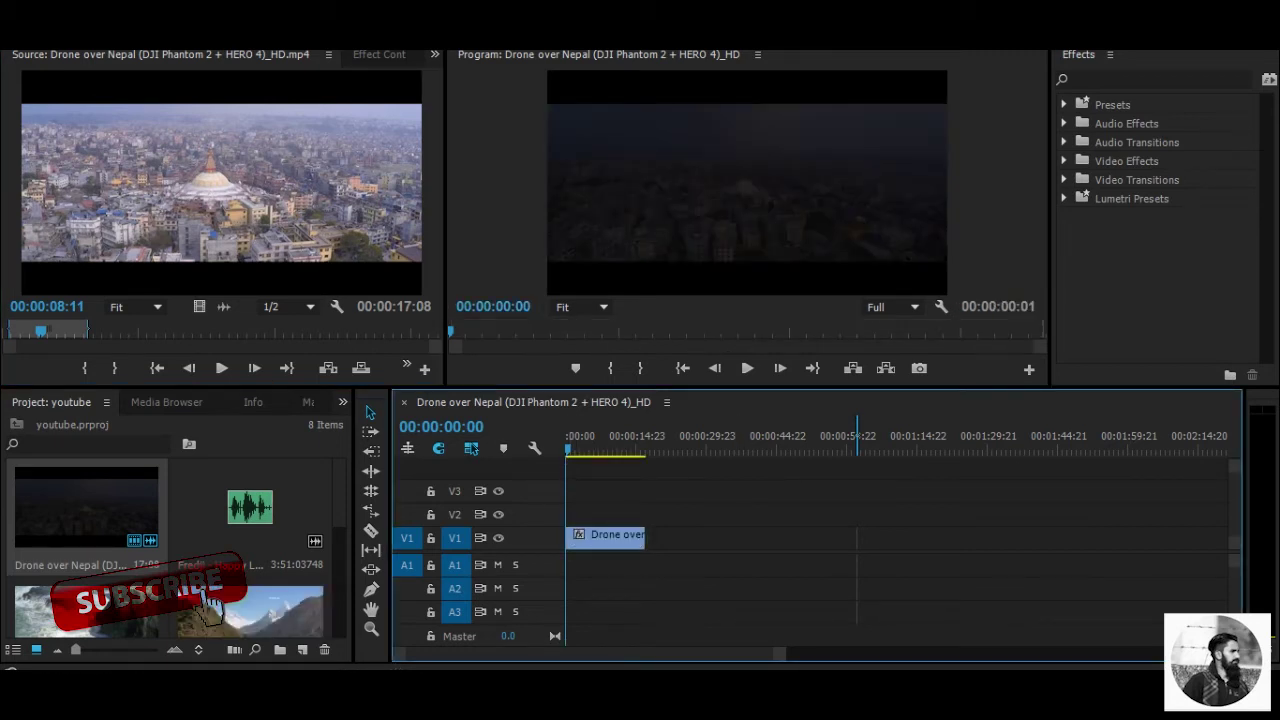
- Scroll the Project panel and select The Himalayas footage
scroll(170, 540, "down", 2)
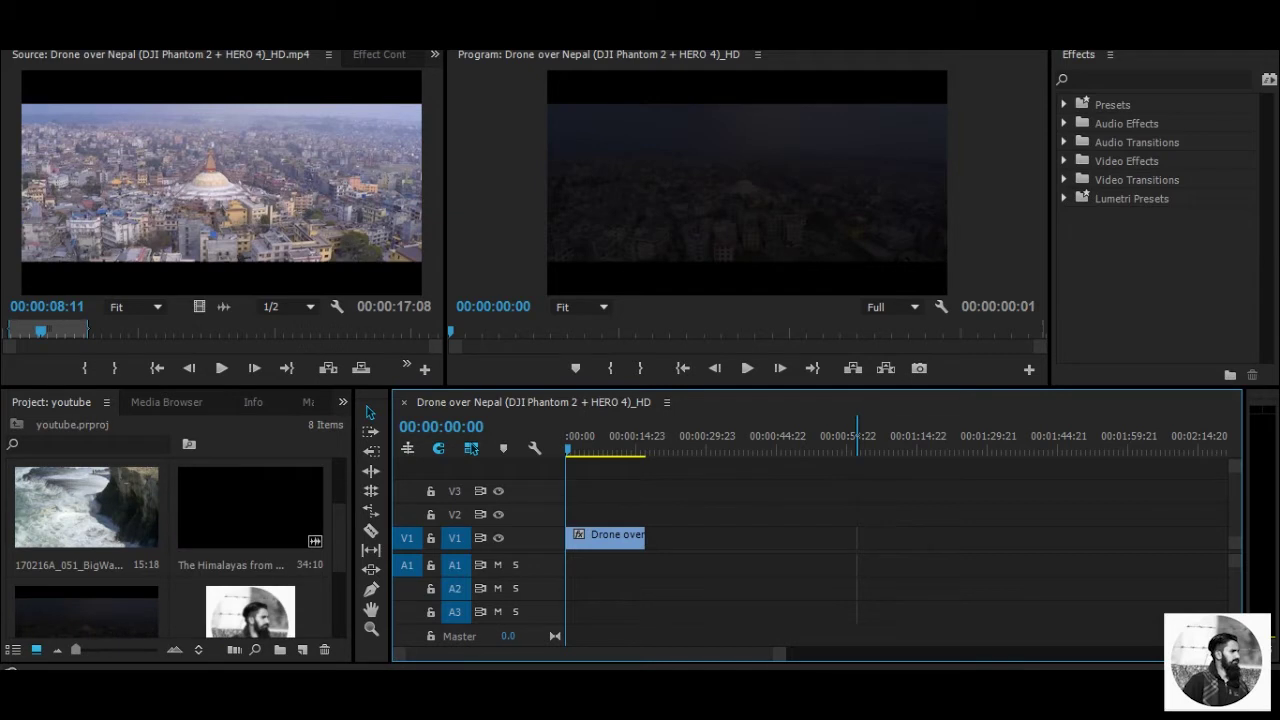
left_click(245, 510)
- Place The Himalayas from 20,000 ft clip right after the drone clip on V1 and play it back
double_click(245, 510)
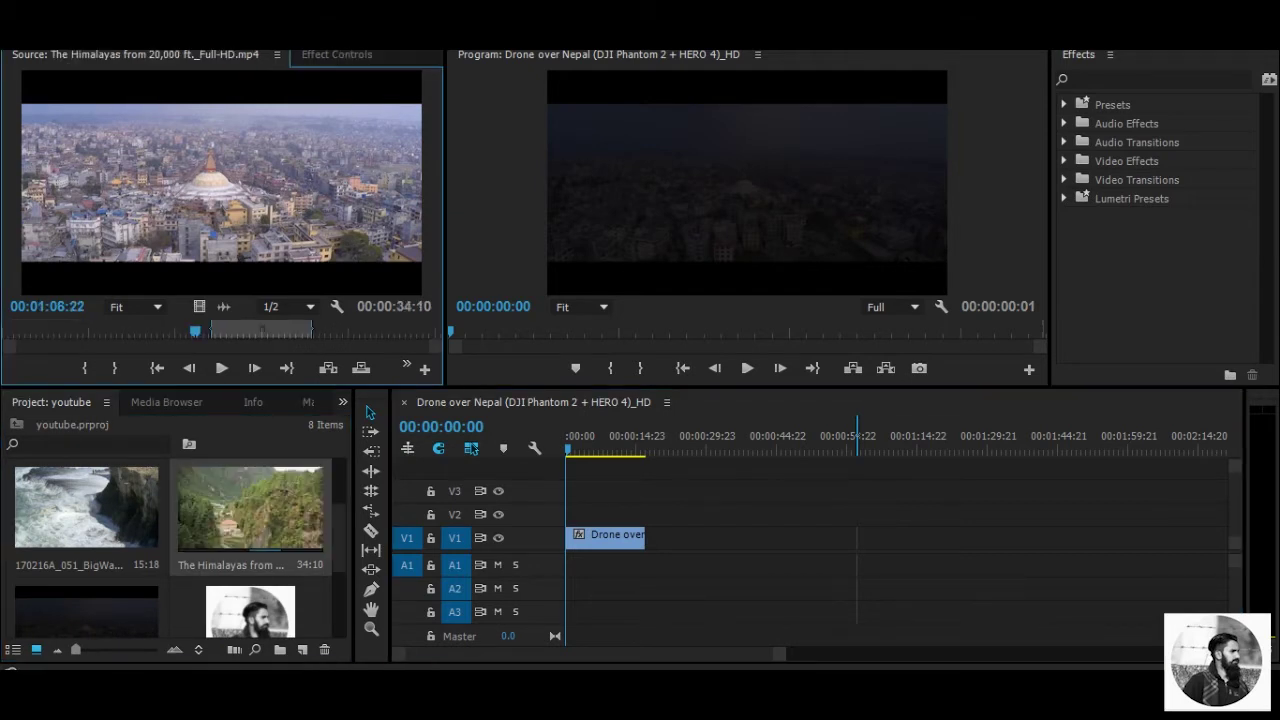
left_click_drag(220, 180, 700, 540)
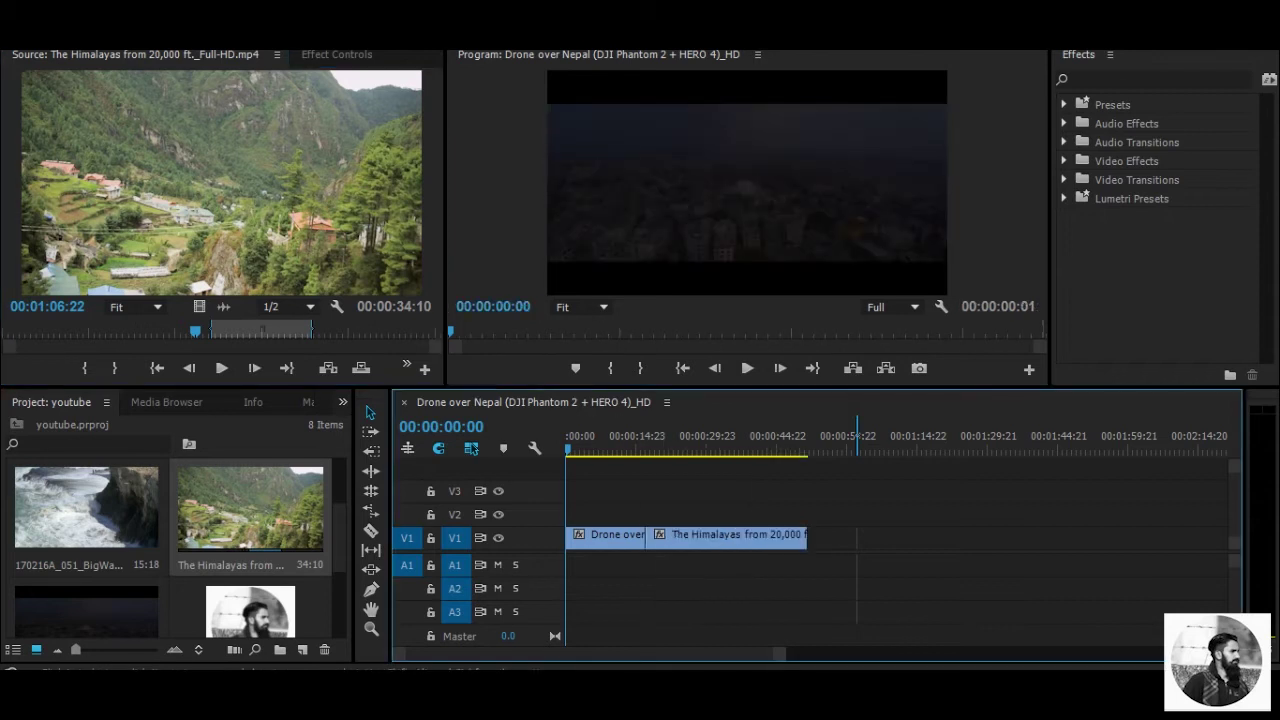
key("space")
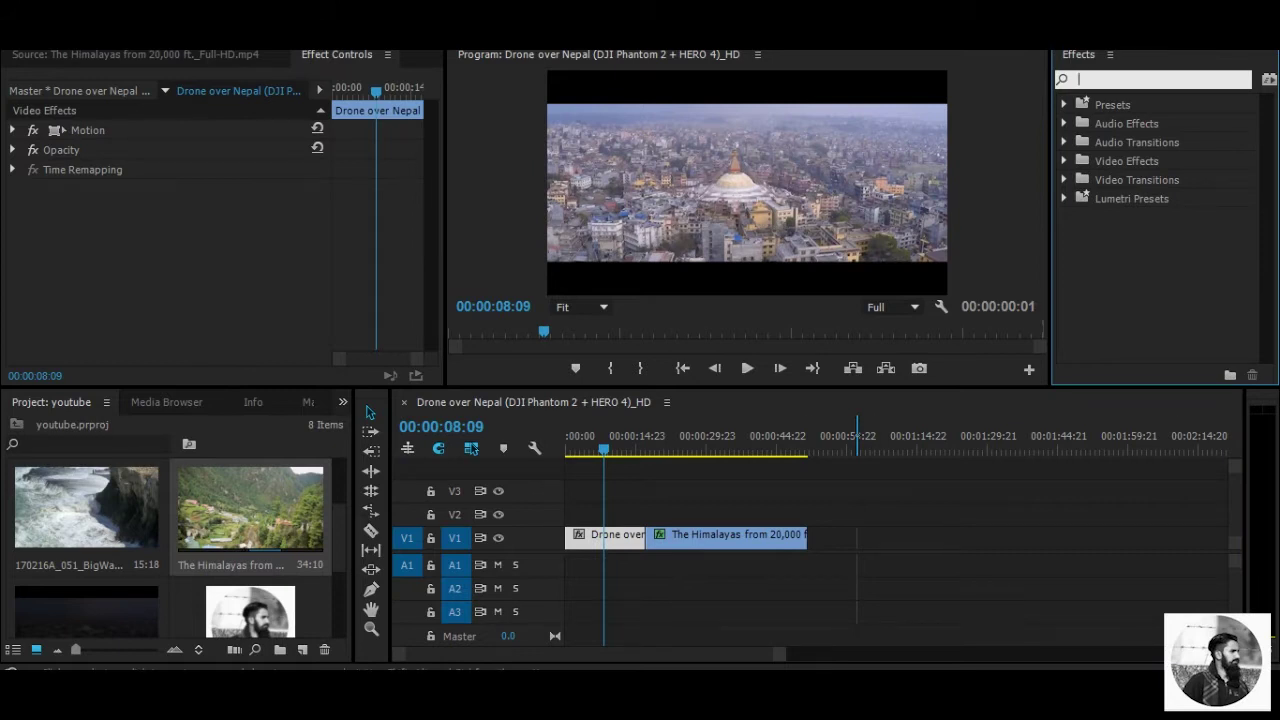
left_click(700, 480)
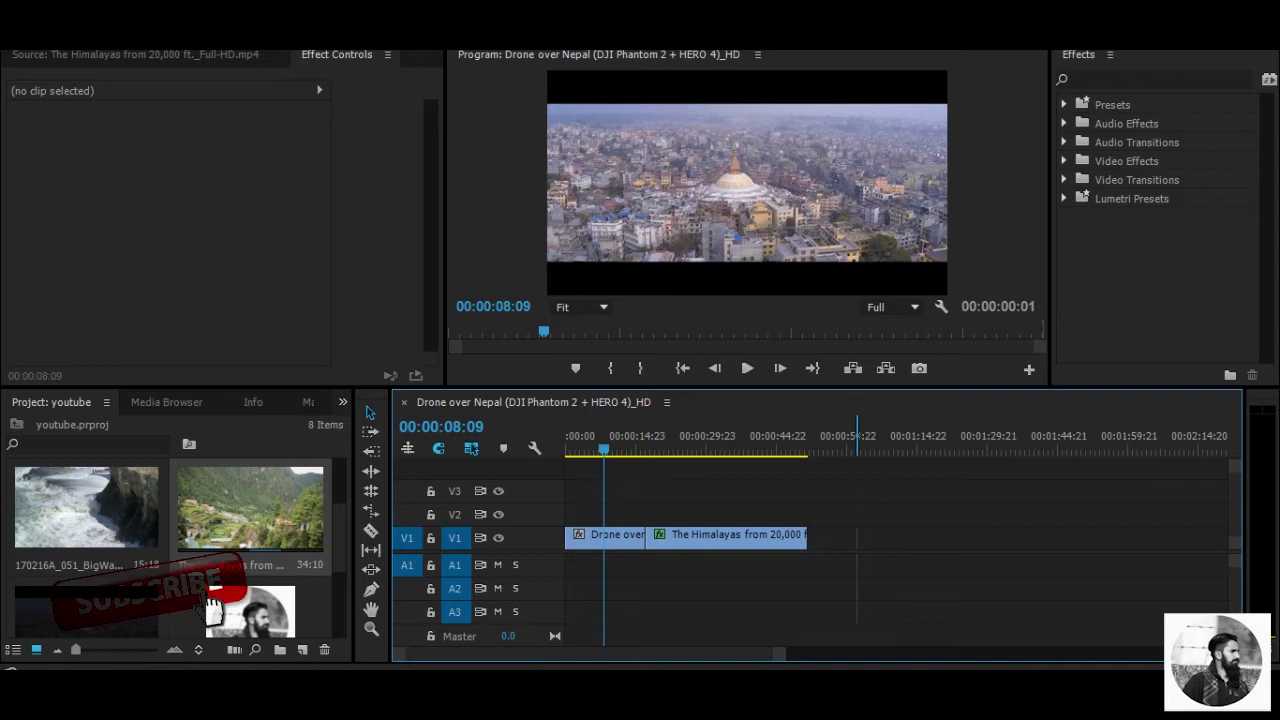
- Search '3d' in Effects and apply Basic 3D to the Drone over Nepal clip
key("shift+7")
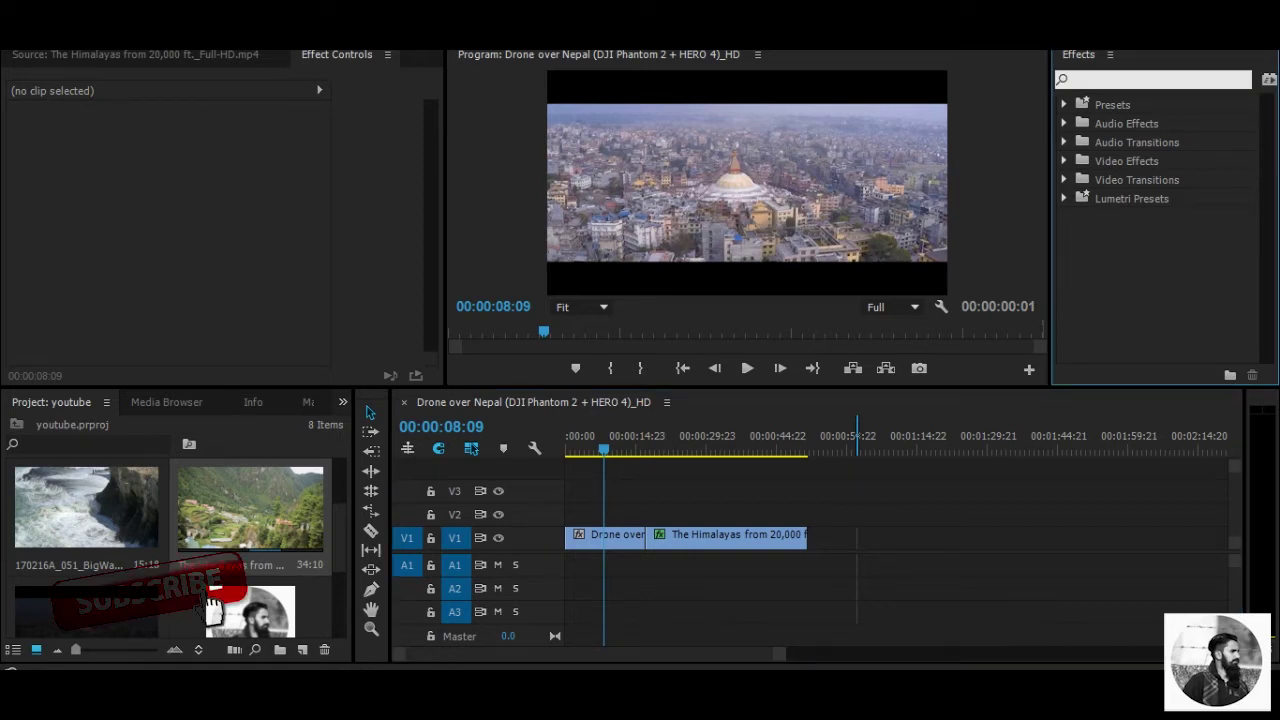
type("2")
key("BackSpace")
type("3")
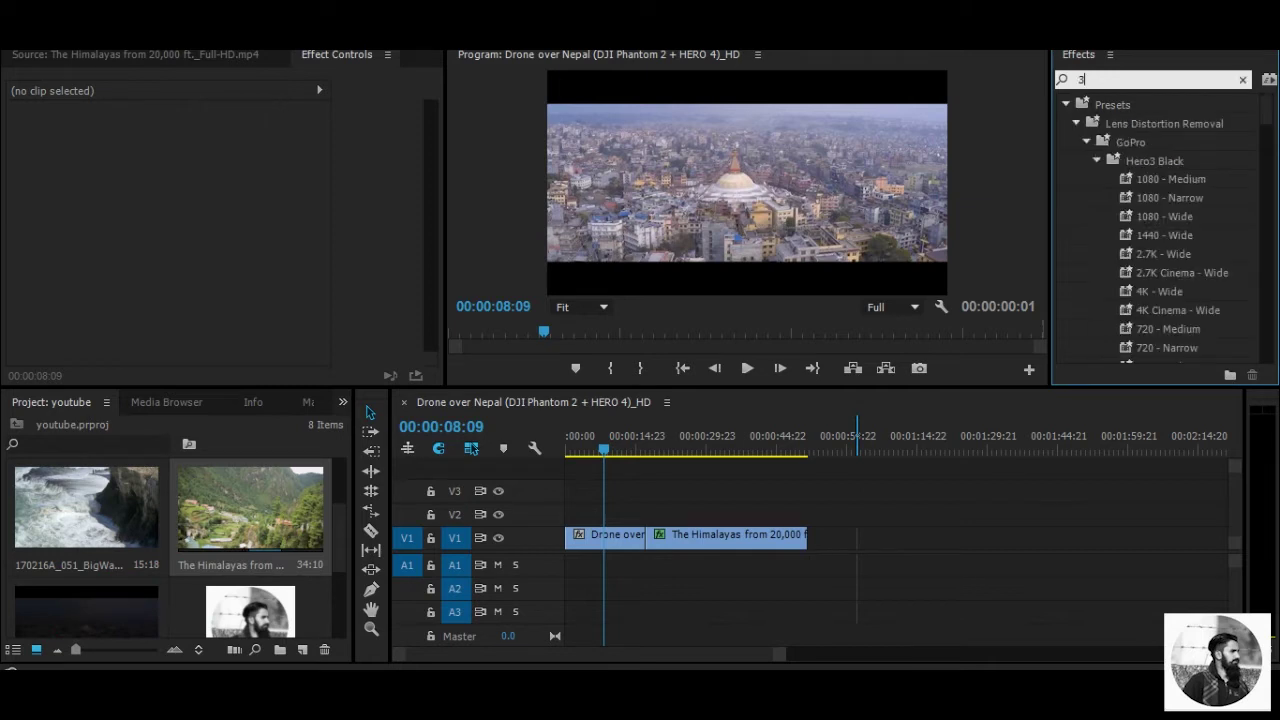
type("d")
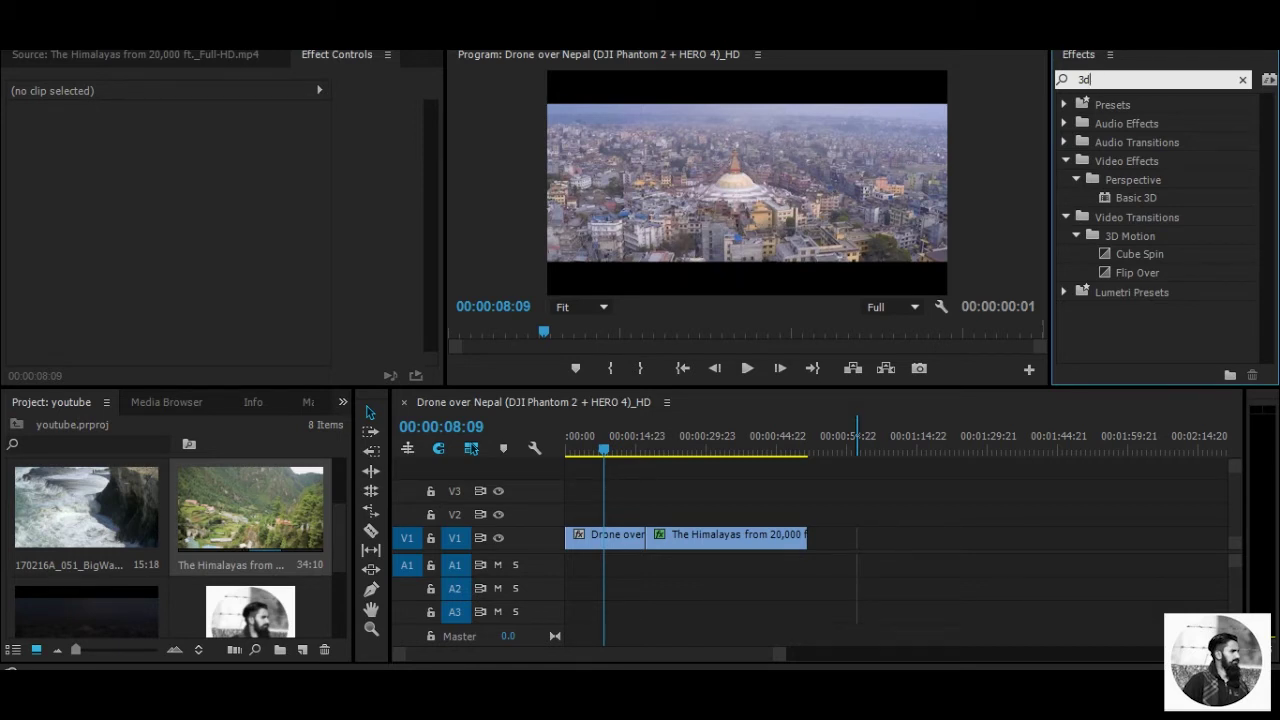
left_click(1135, 197)
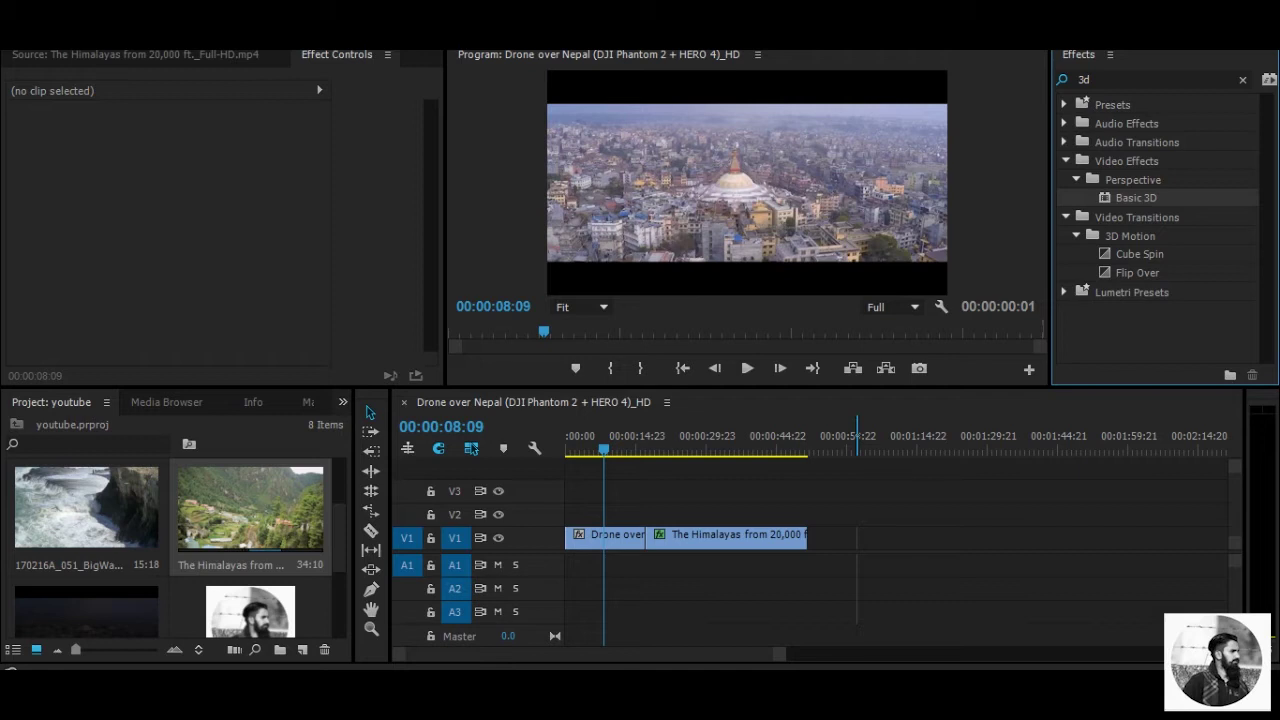
left_click_drag(1135, 197, 612, 534)
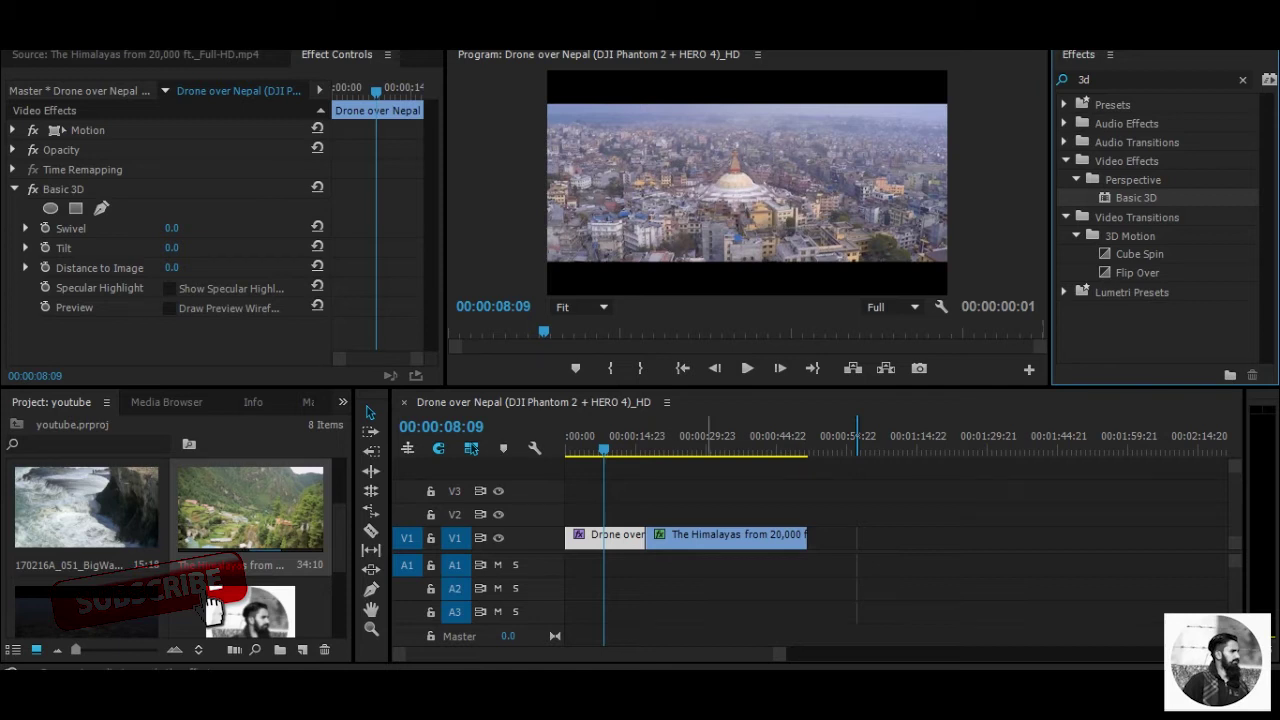
- Review the Basic 3D settings on both clips and scrub toward the drone clip's end
left_click(725, 534)
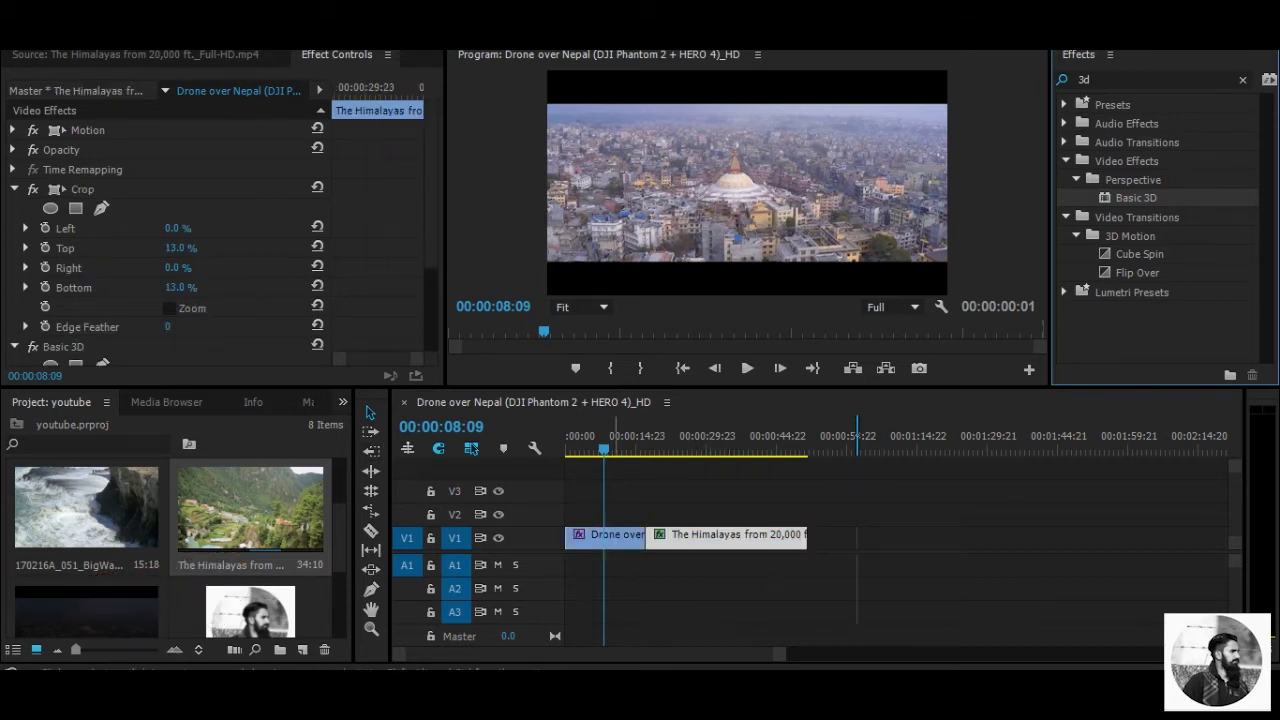
left_click(613, 534)
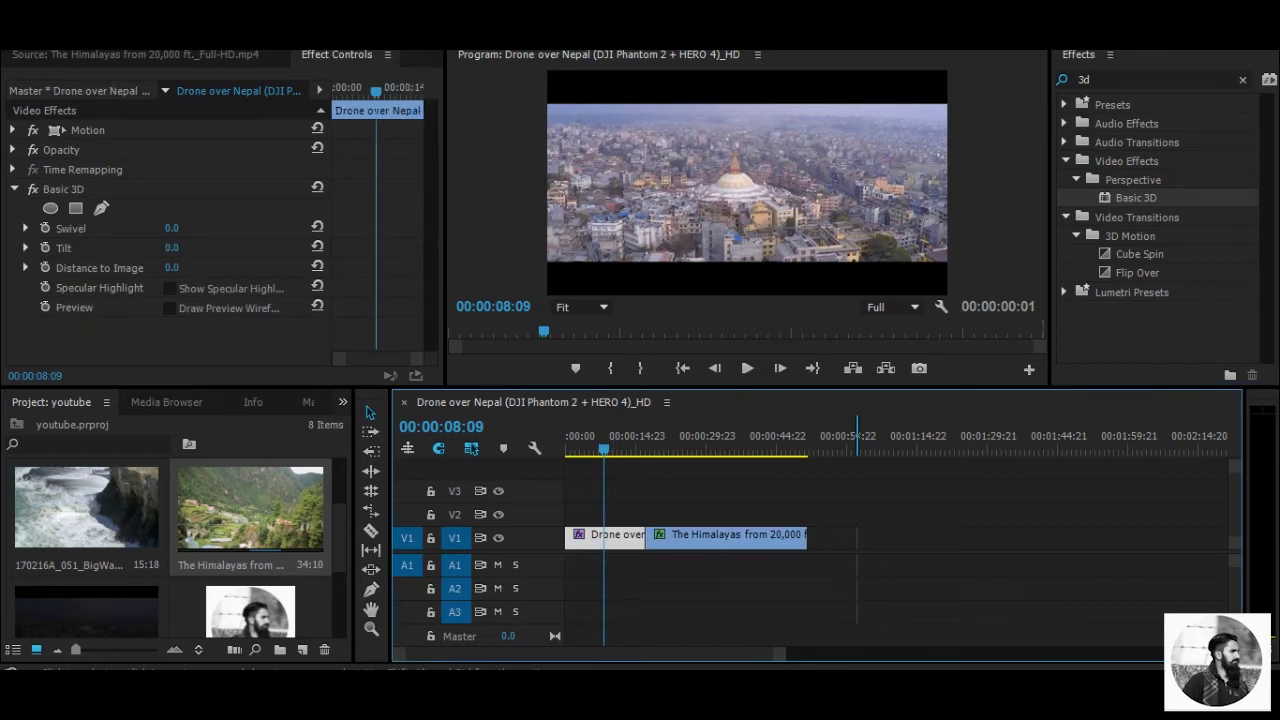
left_click(351, 89)
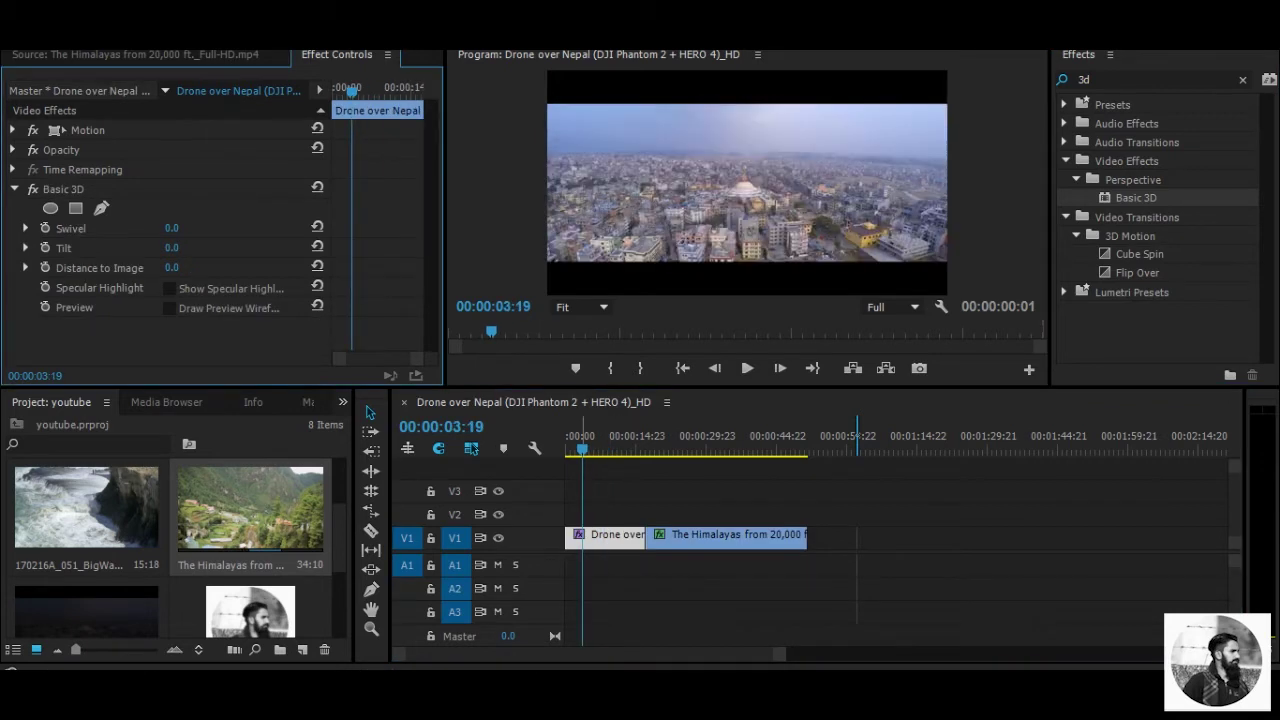
left_click_drag(582, 449, 622, 449)
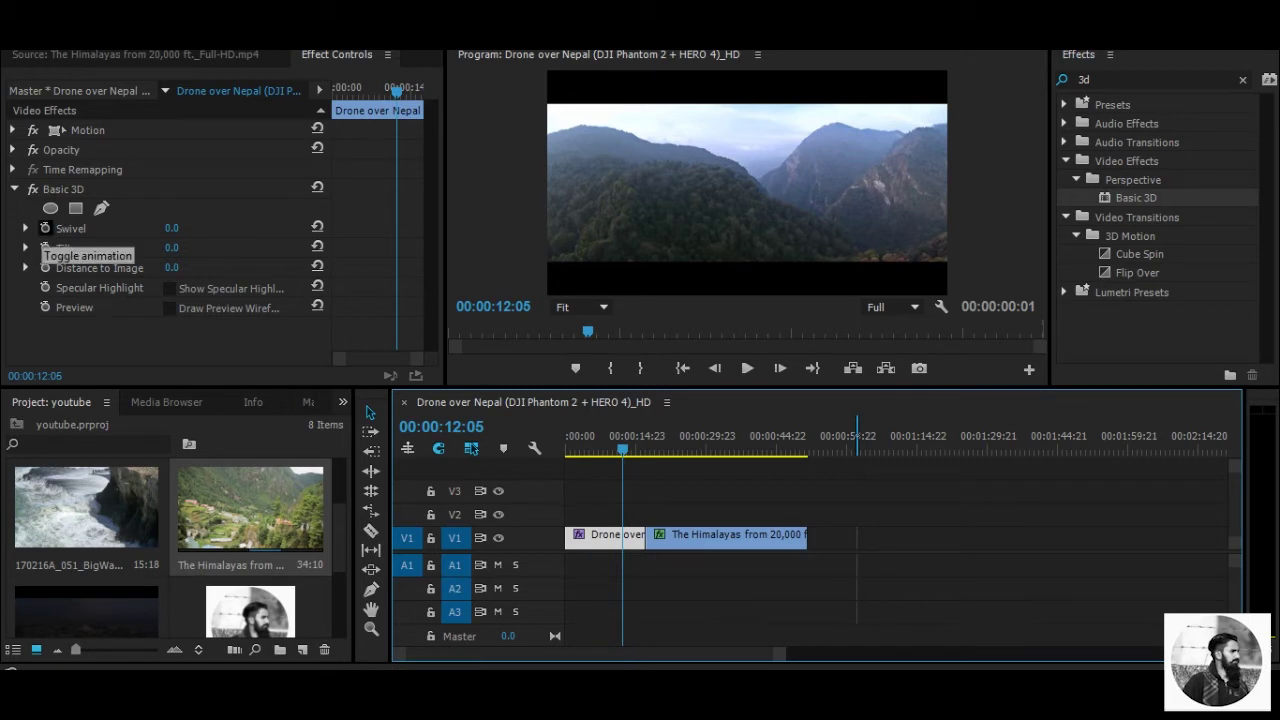
- Set an eased-out 0° Swivel keyframe on the drone clip, then play to 00:00:17:00
left_click(45, 228)
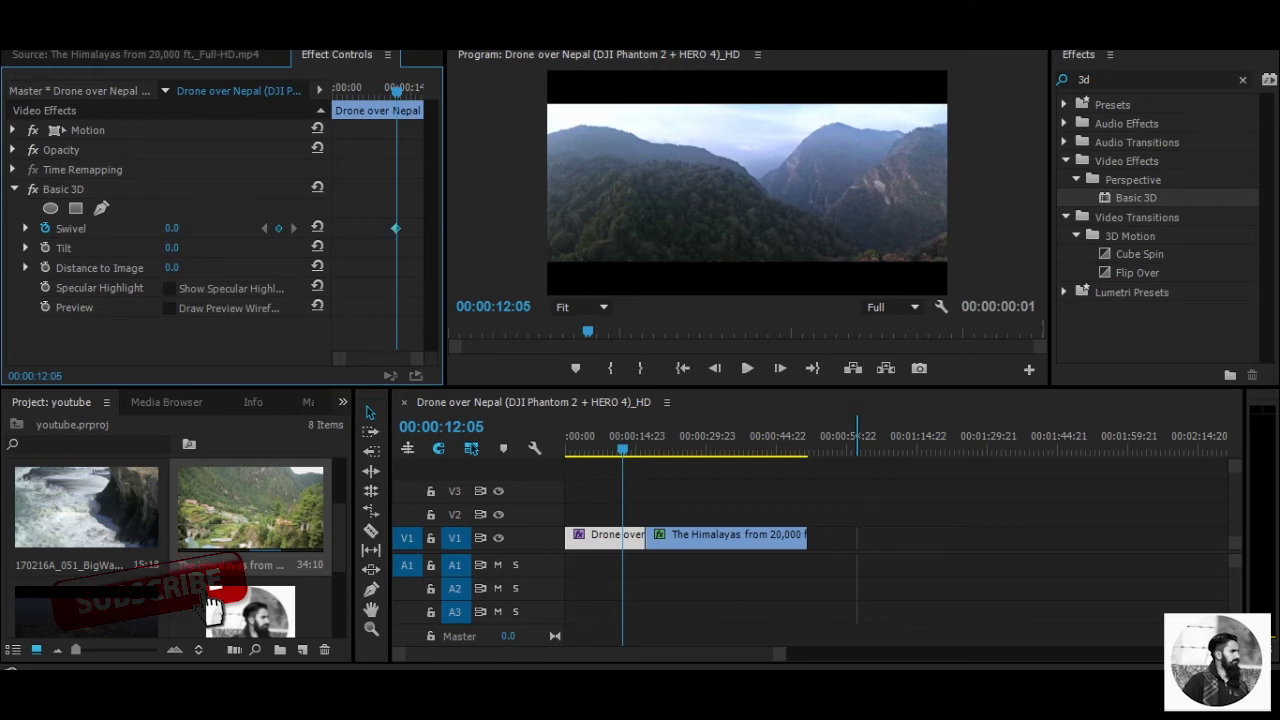
right_click(395, 228)
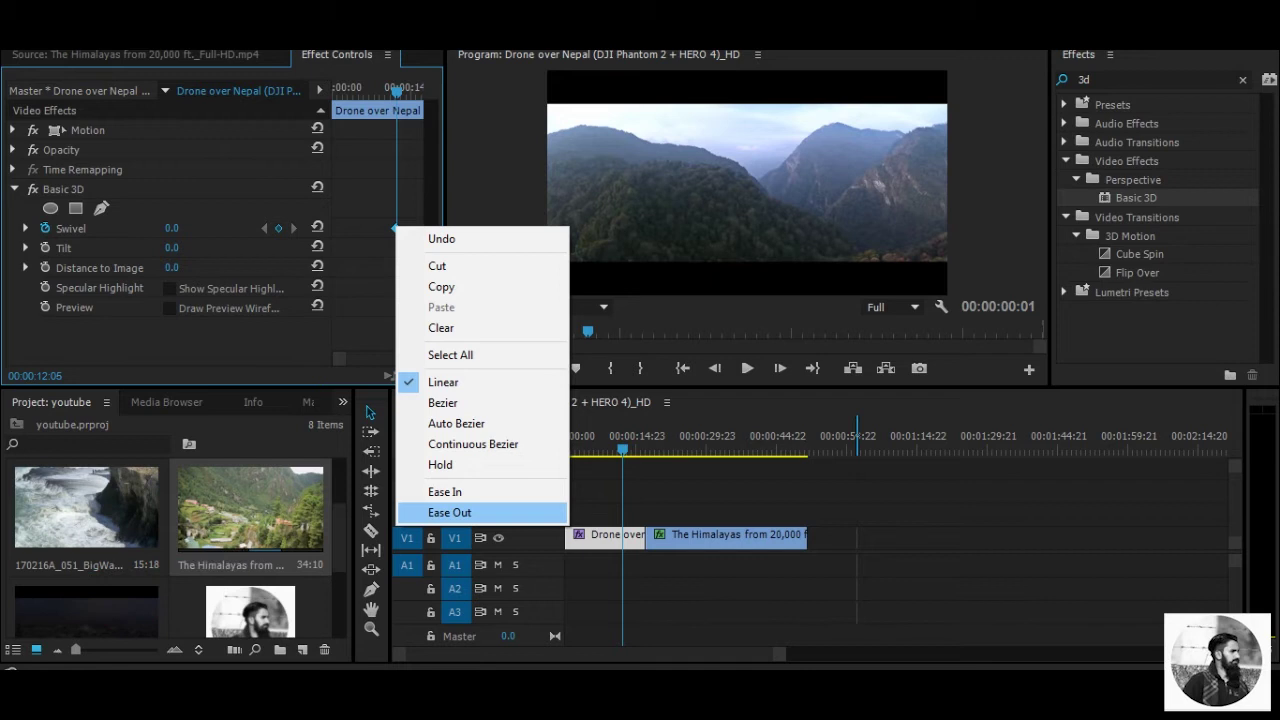
left_click(450, 512)
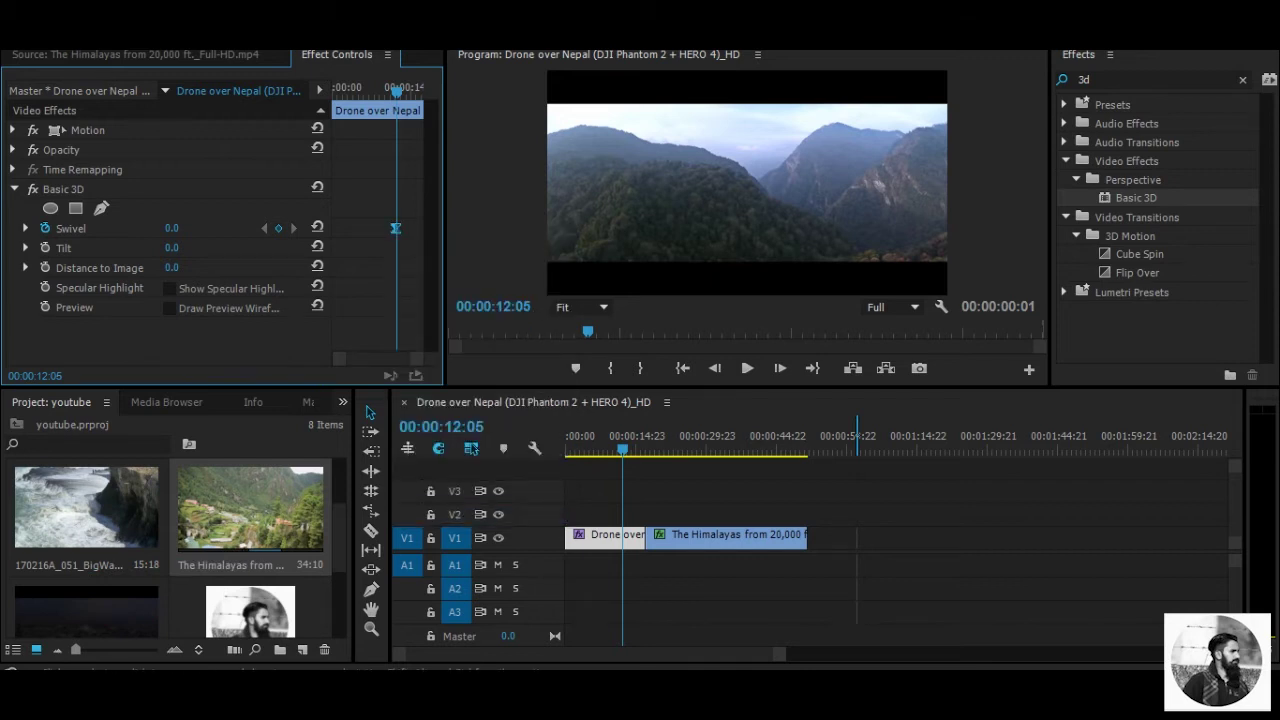
key("space")
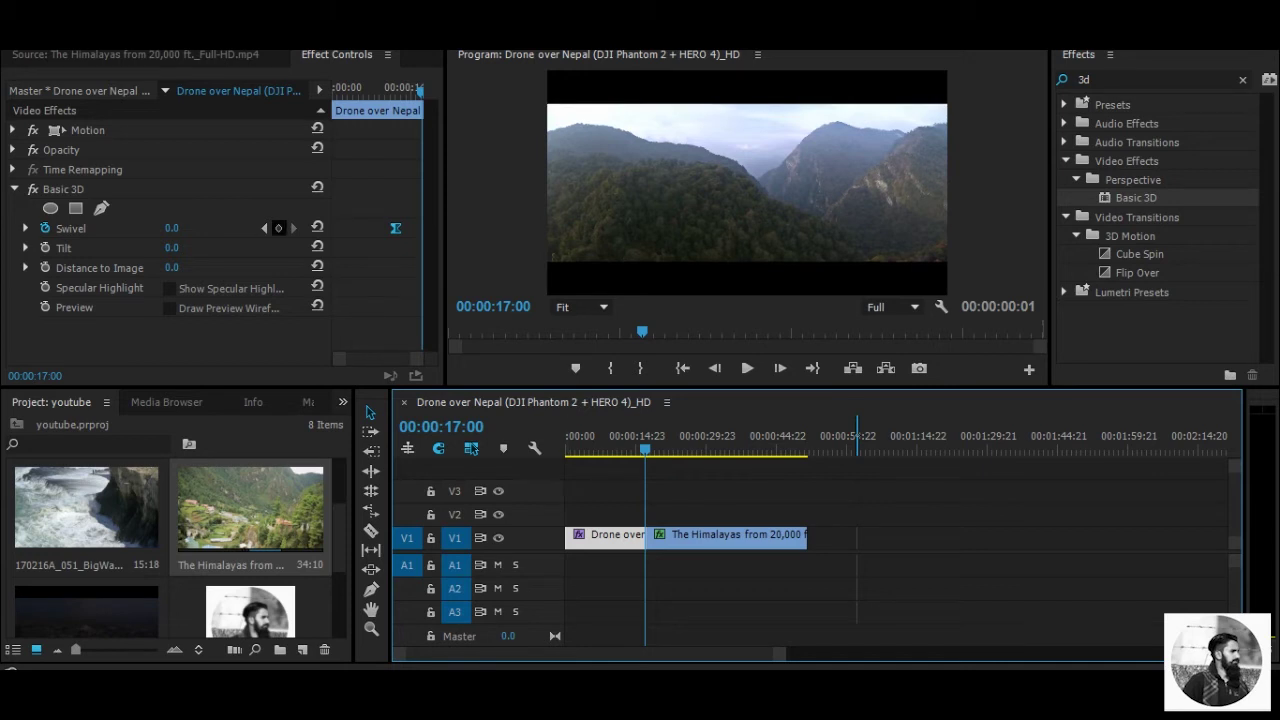
- Add a 90° Swivel keyframe at 00:00:17:00 on the drone clip, then move into the Himalayas clip
left_click(278, 228)
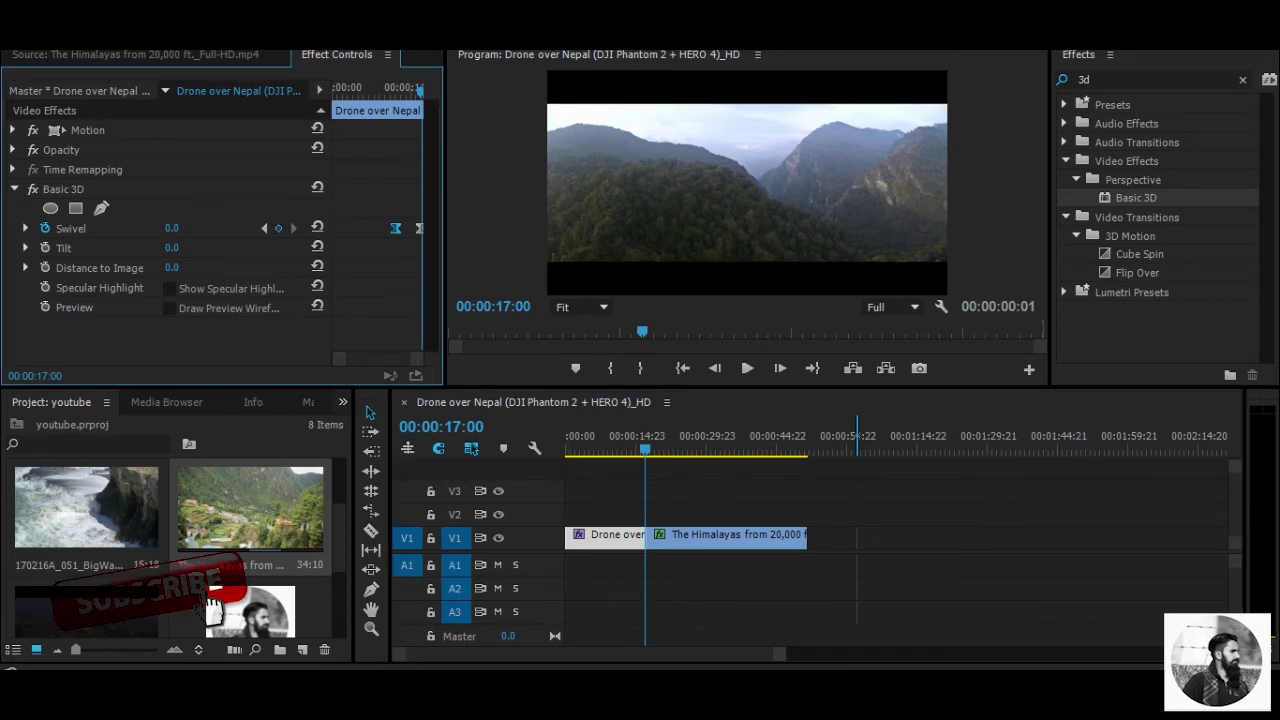
left_click(172, 228)
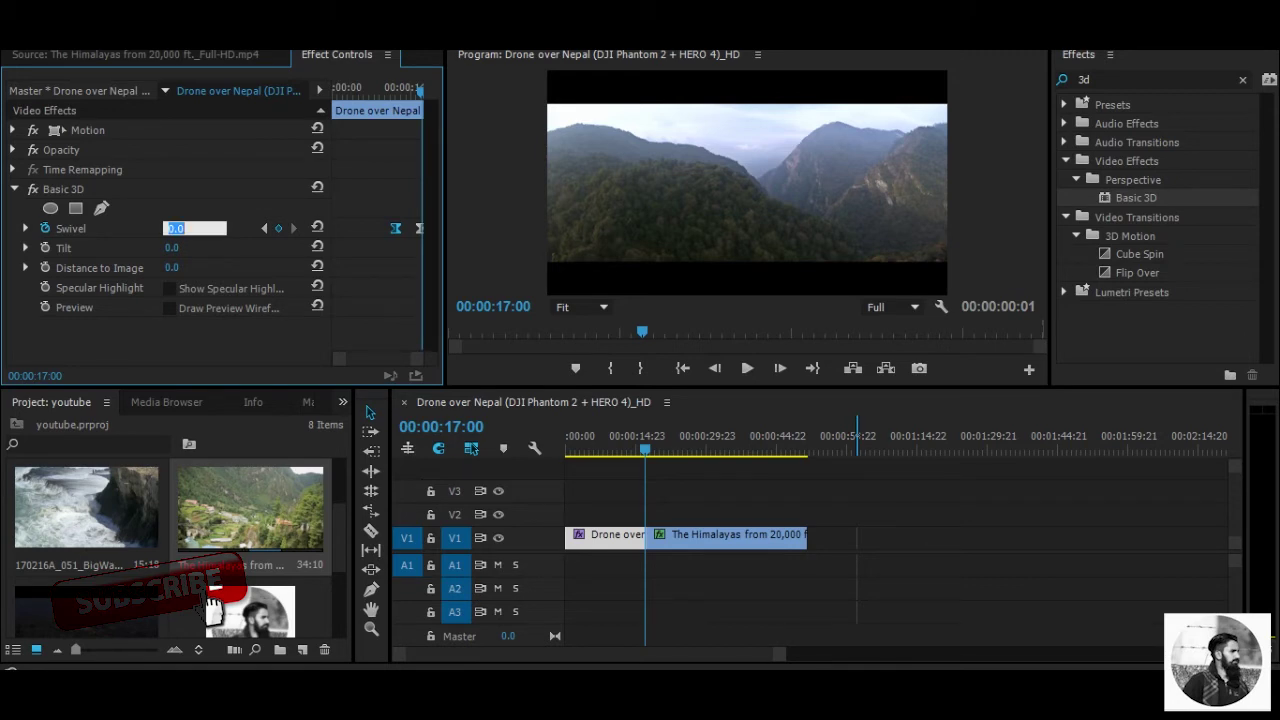
type("90")
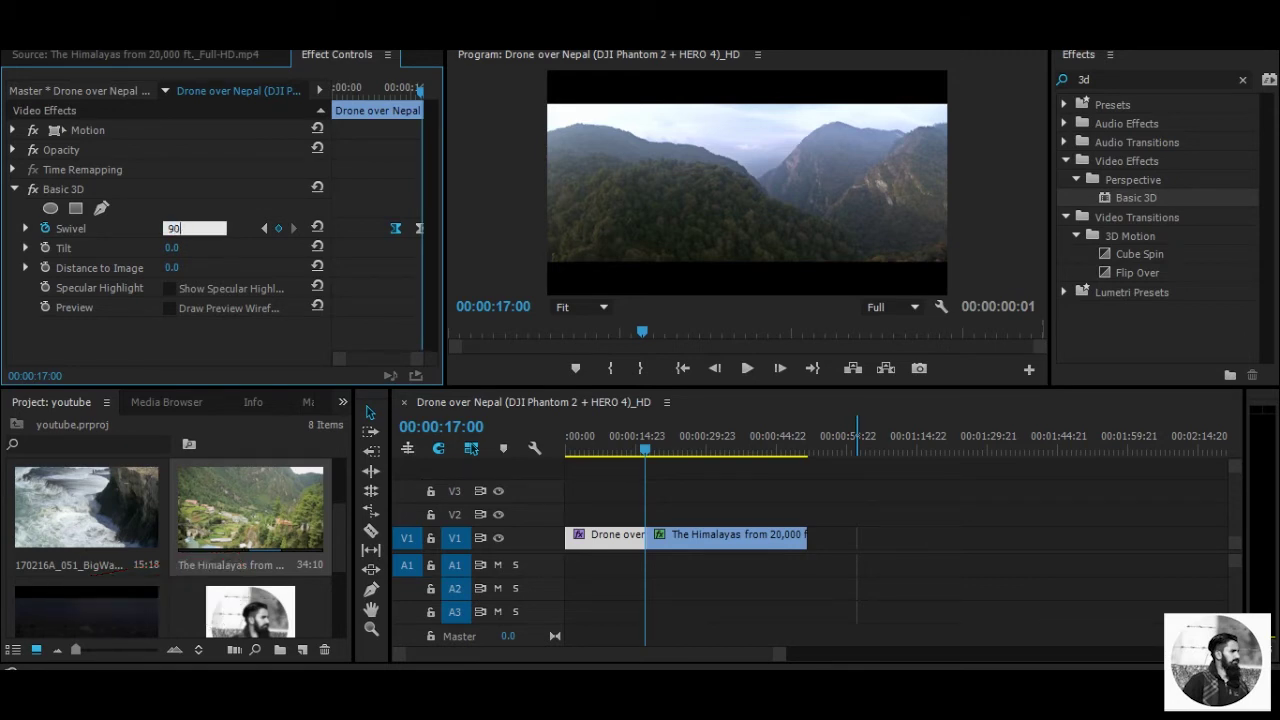
key("Return")
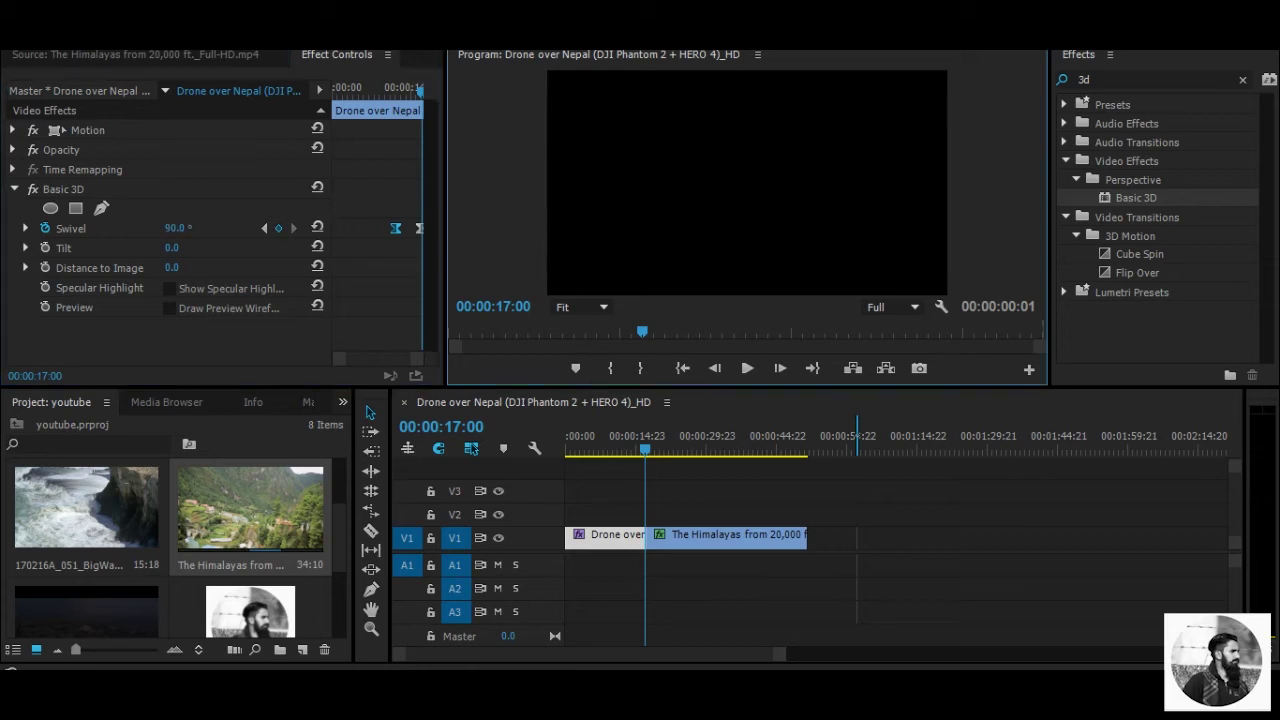
mouse_move(646, 450)
left_mouse_down()
mouse_move(626, 450)
mouse_move(655, 450)
left_mouse_up()
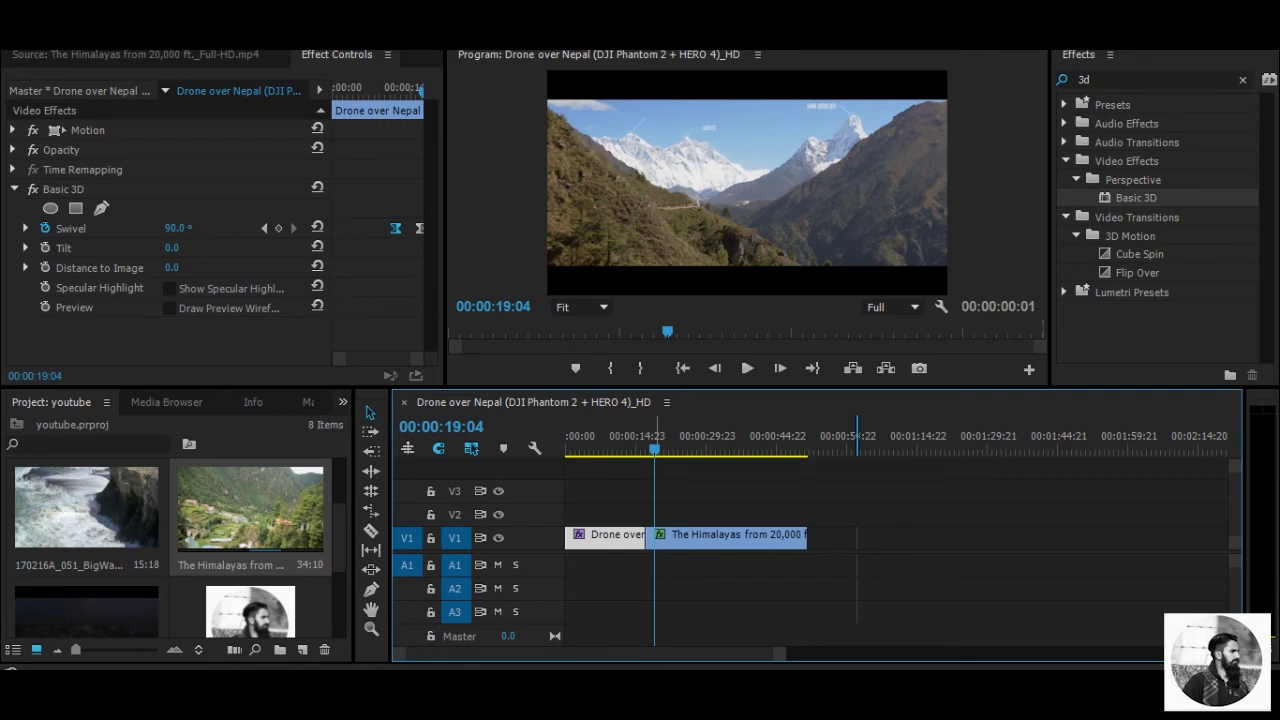
- Add an eased-in 0° Swivel keyframe at 00:00:23:19 on The Himalayas clip
left_click_drag(655, 450, 667, 450)
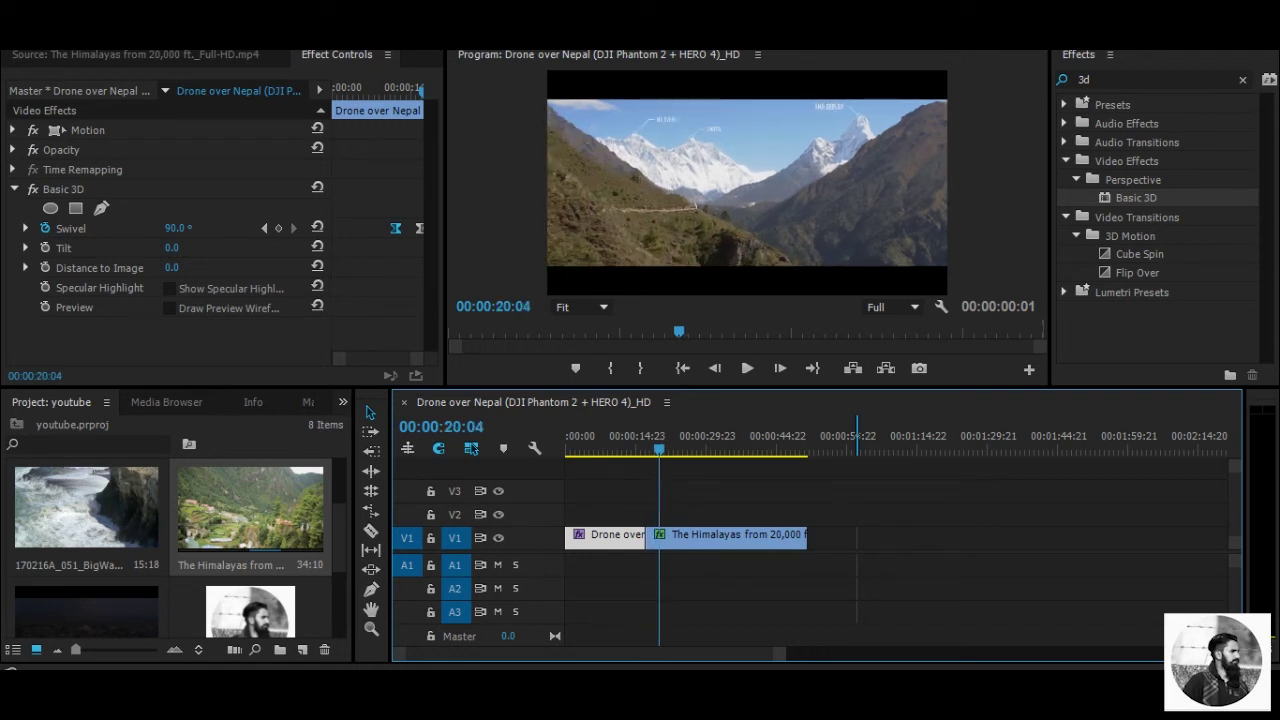
left_click_drag(667, 450, 678, 450)
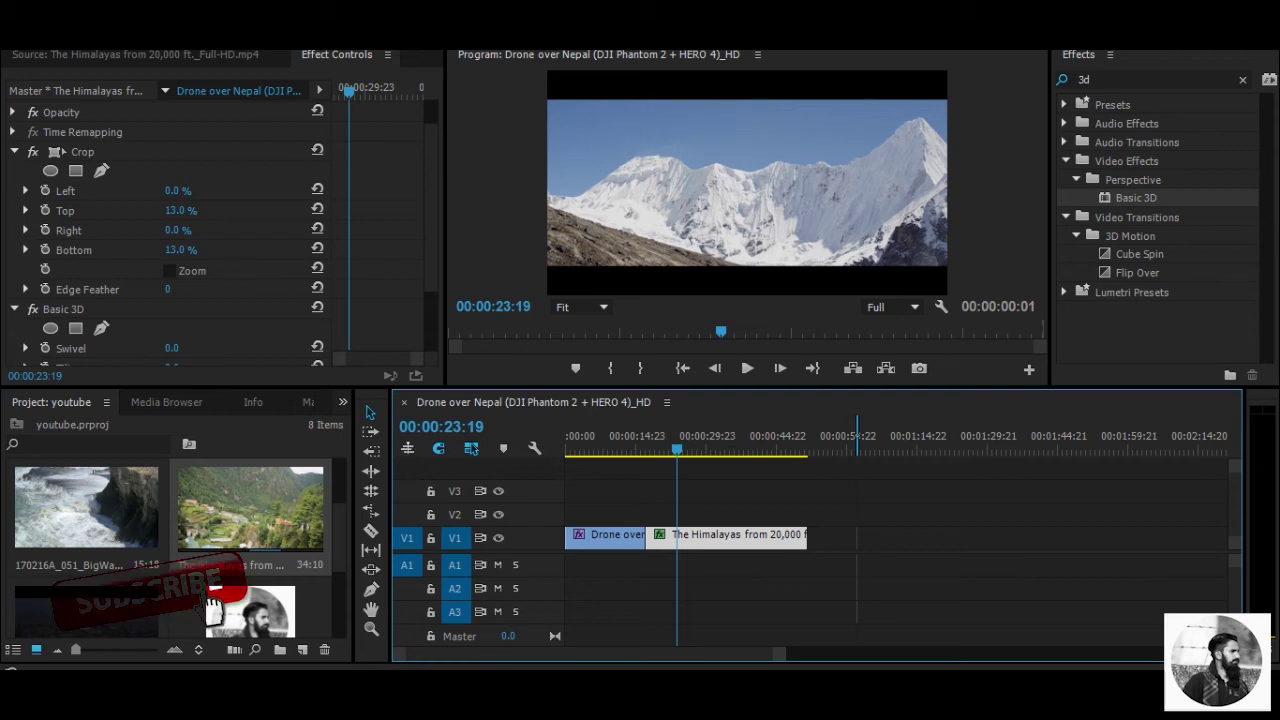
scroll(220, 236, "down", 2)
scroll(220, 236, "down", 3)
scroll(220, 236, "down", 1)
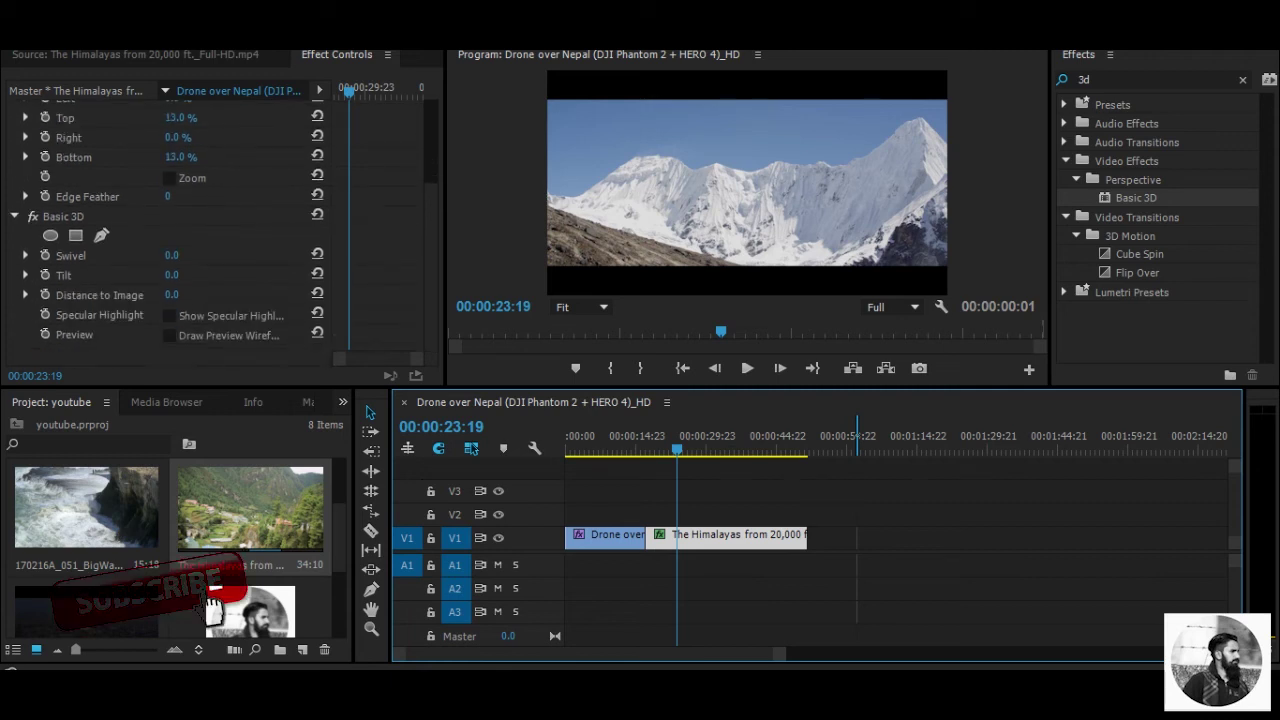
left_click(45, 255)
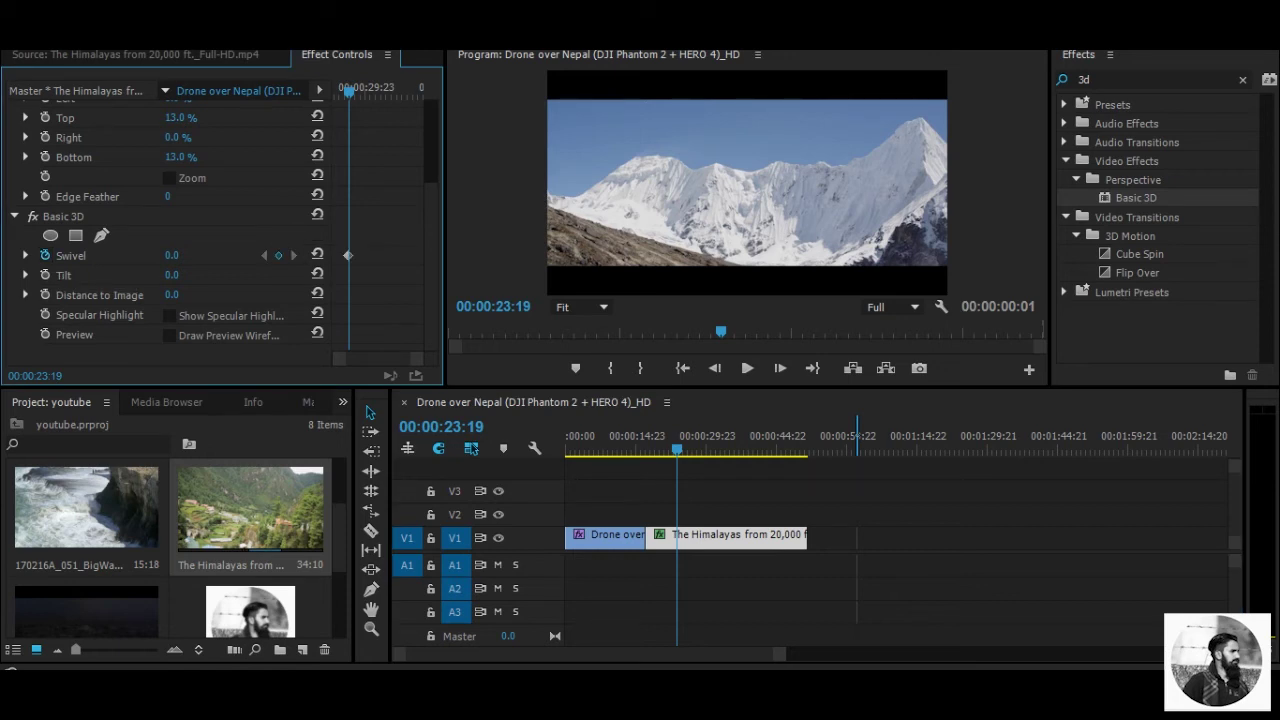
right_click(348, 255)
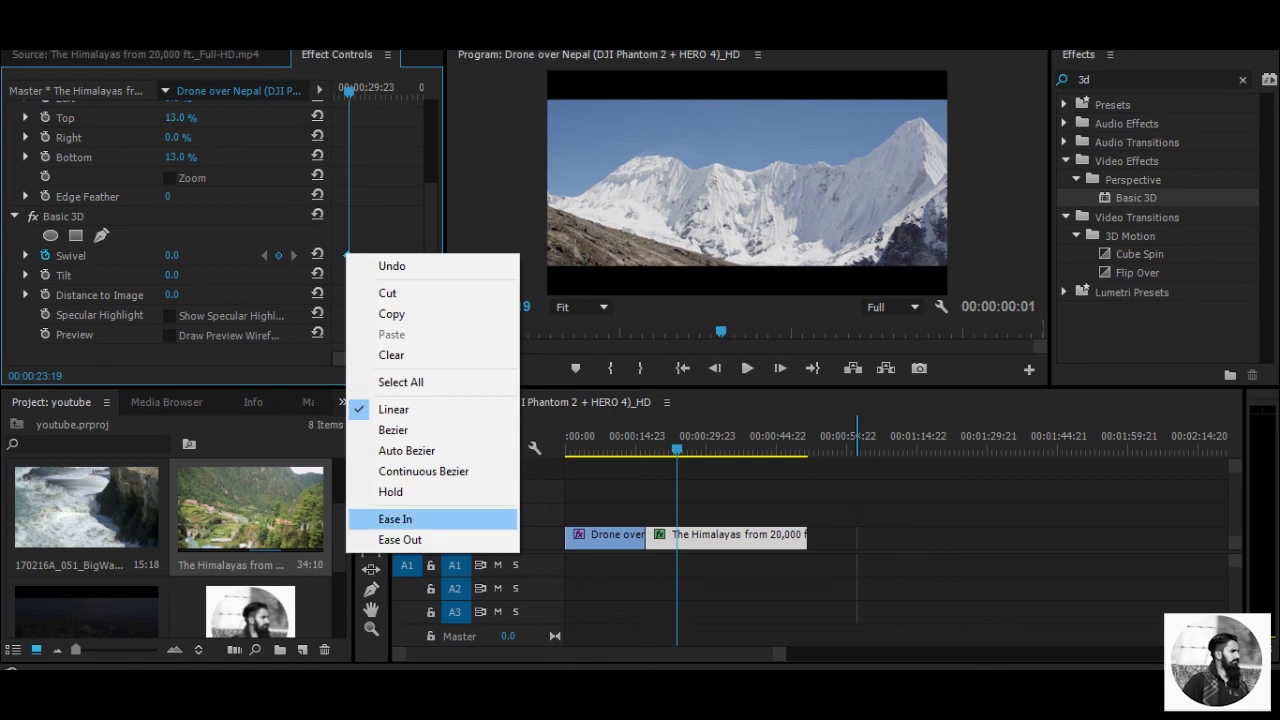
left_click(395, 519)
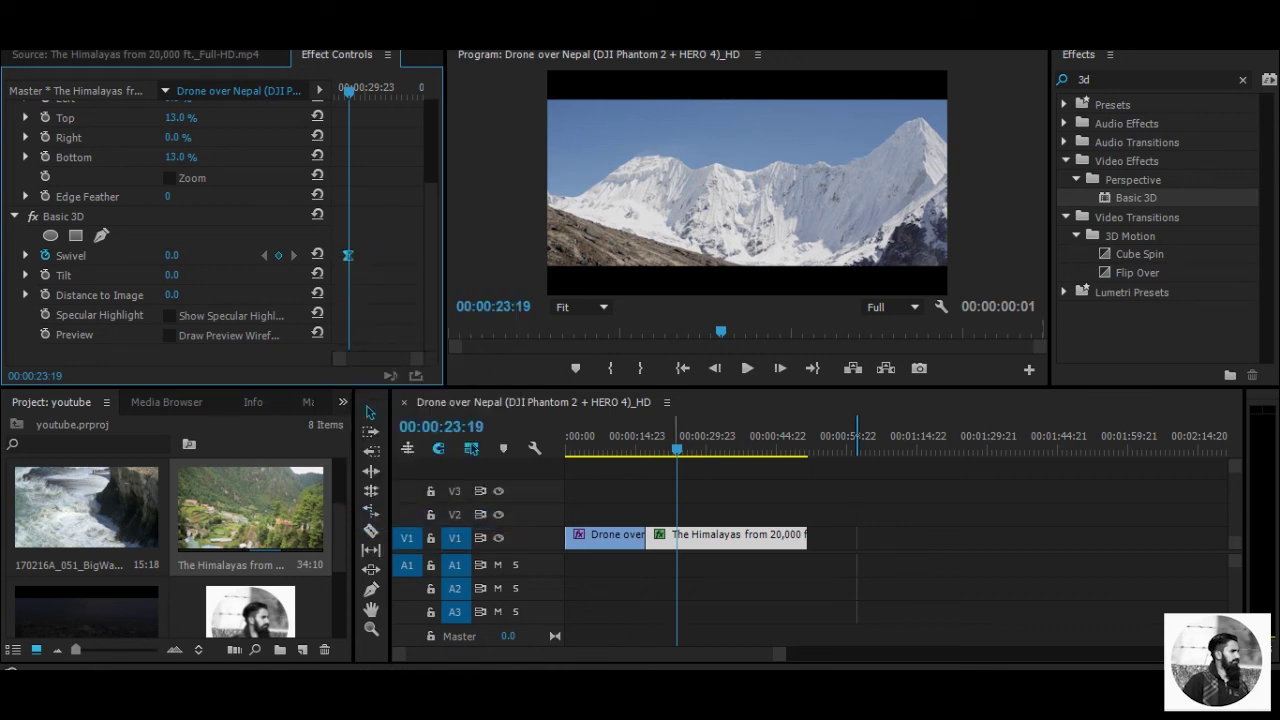
left_click_drag(677, 448, 646, 448)
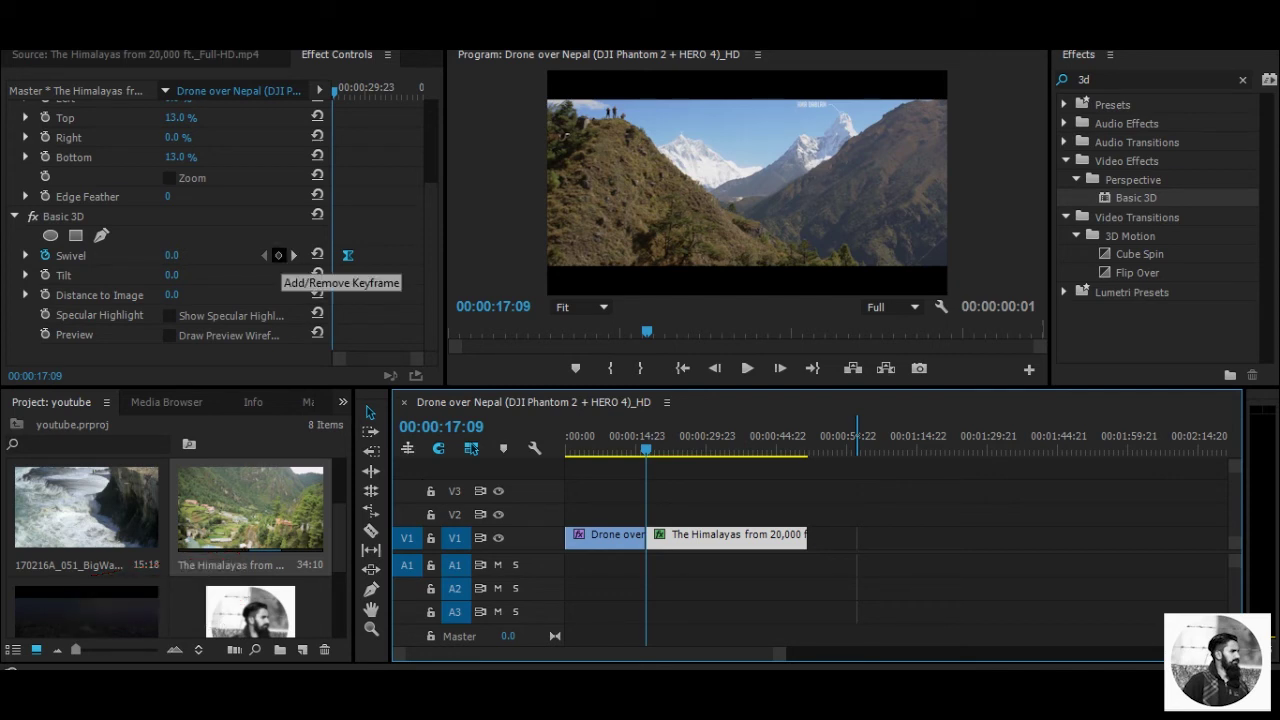
- Add a −90° Swivel keyframe at 00:00:17:09 on The Himalayas clip and preview the transition
left_click(278, 255)
left_click(171, 255)
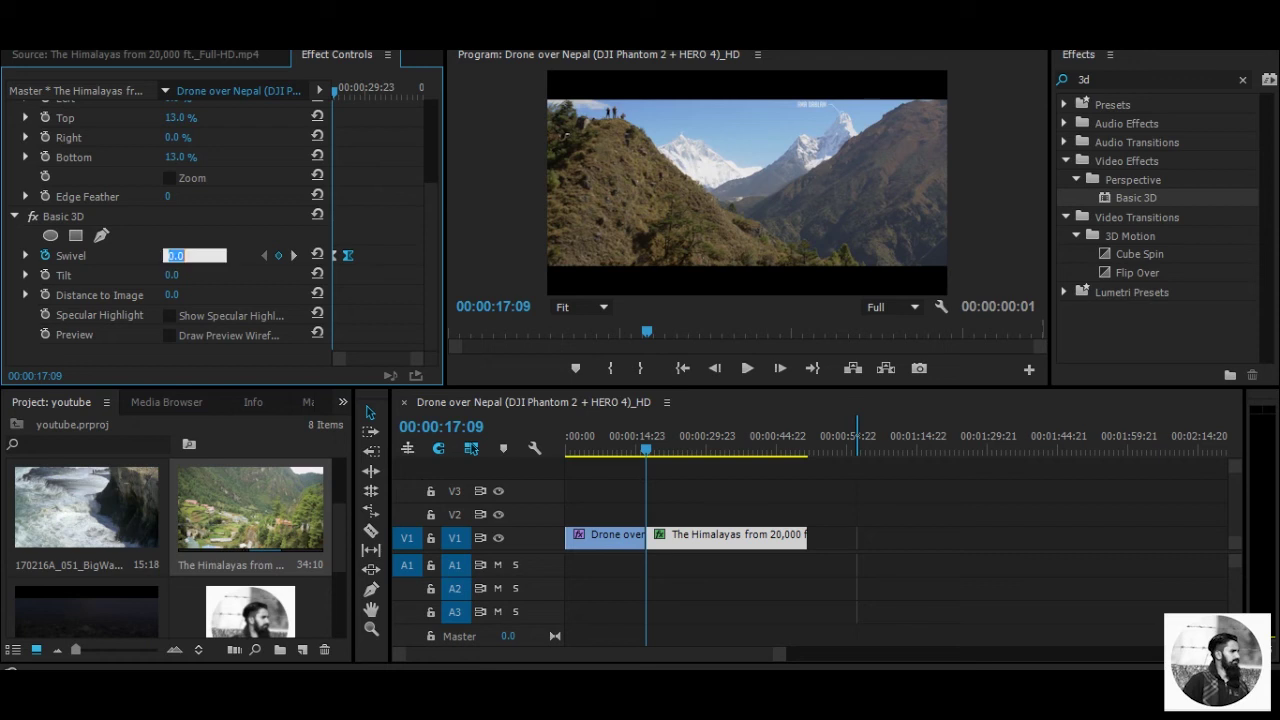
type("-90")
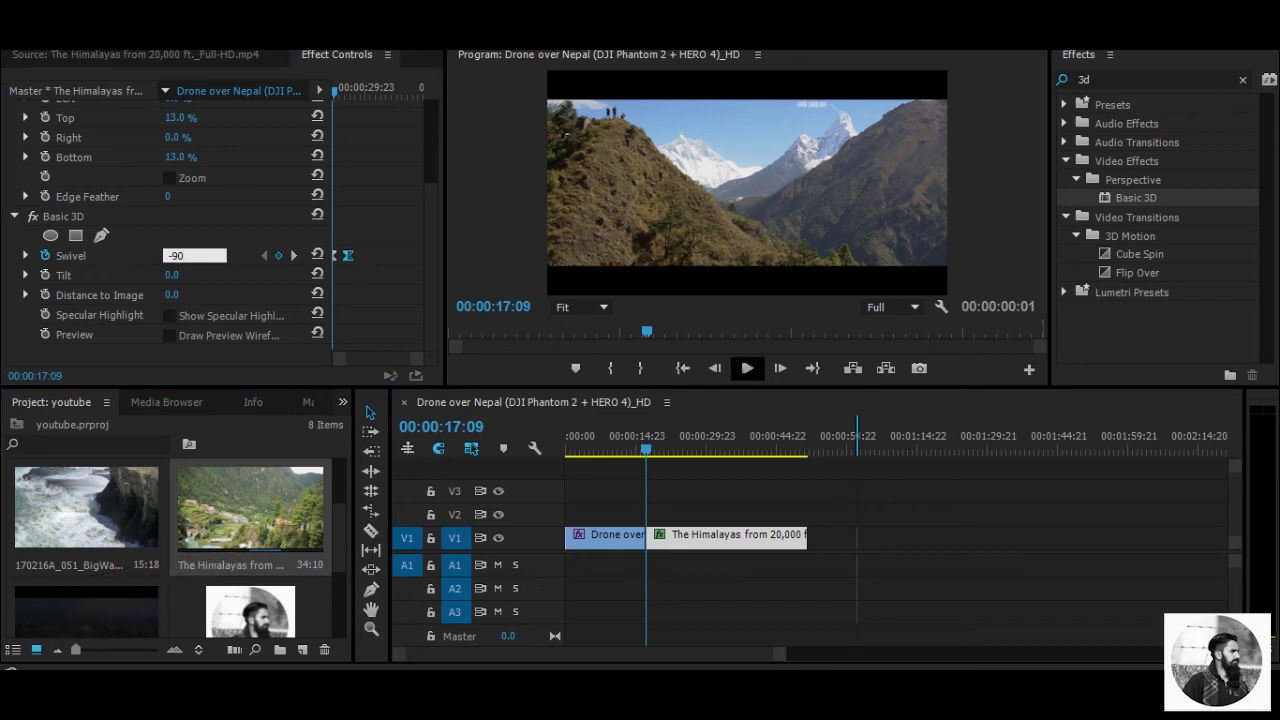
key("space")
left_click(614, 445)
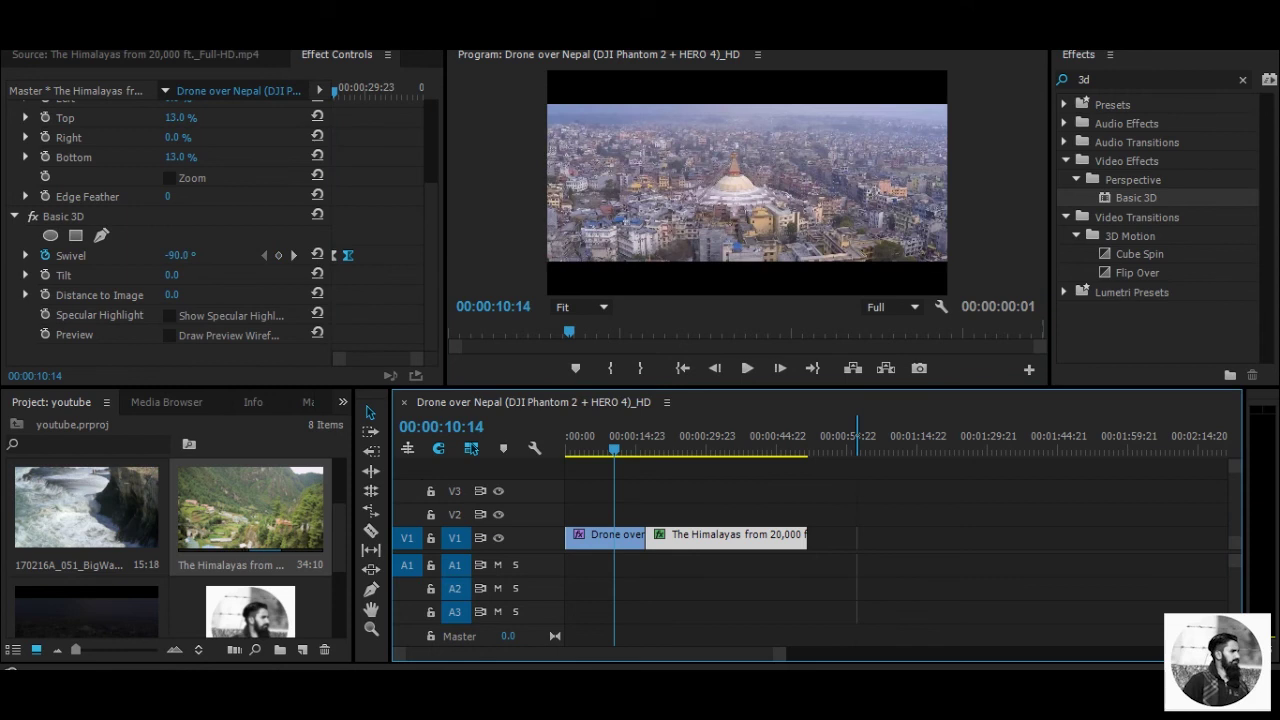